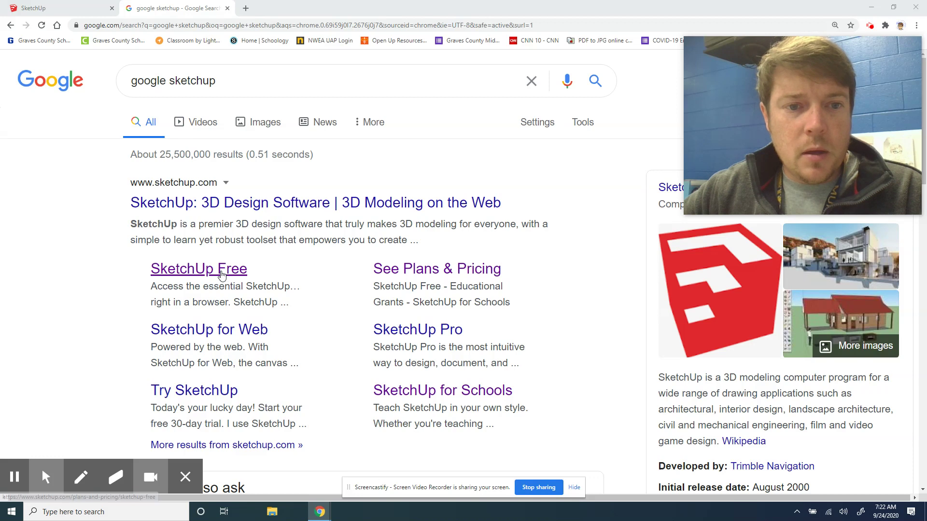
Open the SketchUp Free page from the search results and launch the web modeler
{"action": "left_click", "coordinate": [222, 276]}
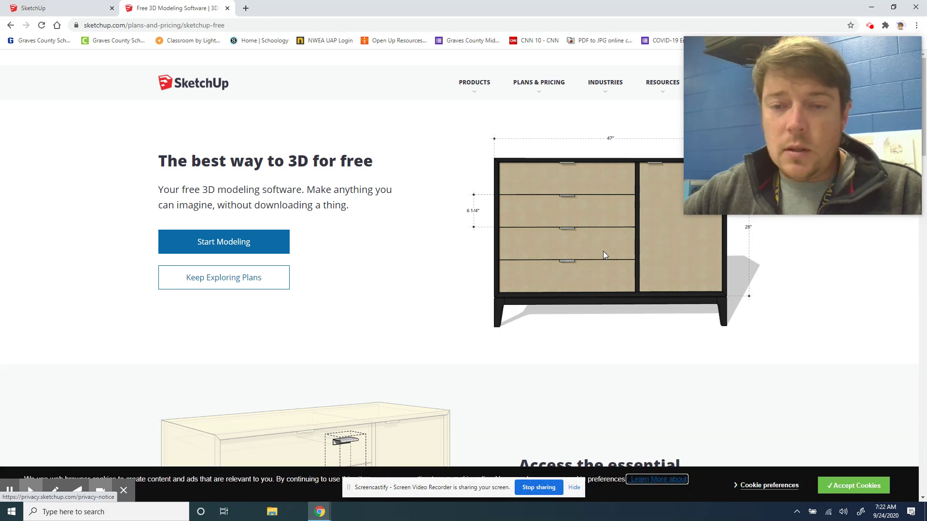
{"action": "scroll", "coordinate": [439, 419], "scroll_direction": "down", "scroll_amount": 6}
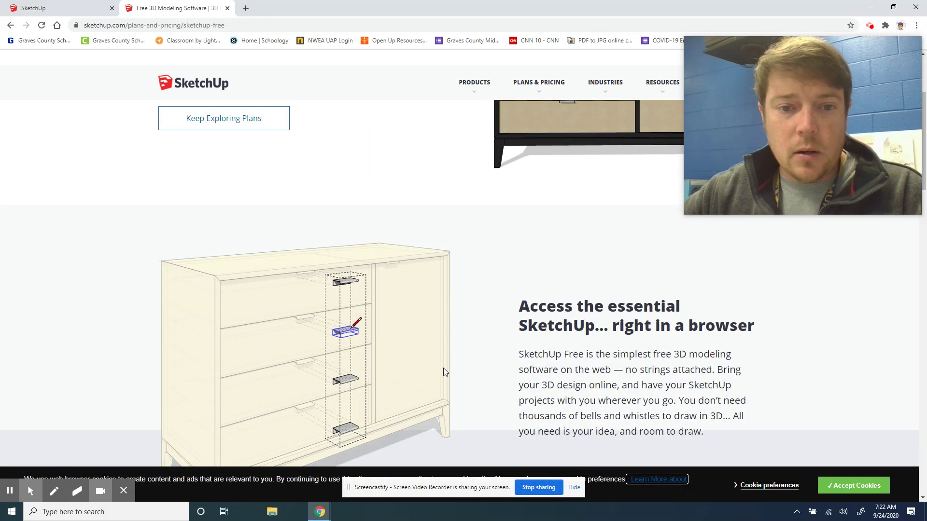
{"action": "scroll", "coordinate": [344, 361], "scroll_direction": "up", "scroll_amount": 6}
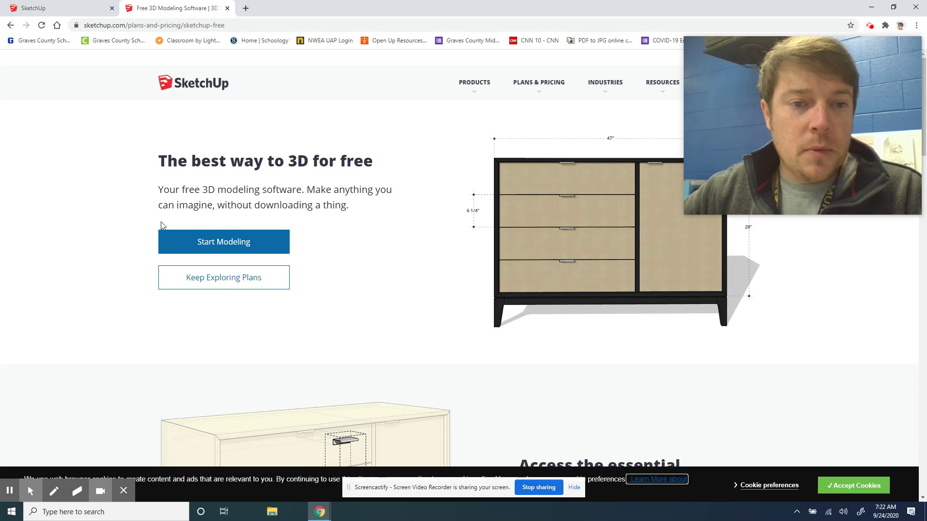
{"action": "left_click", "coordinate": [214, 247]}
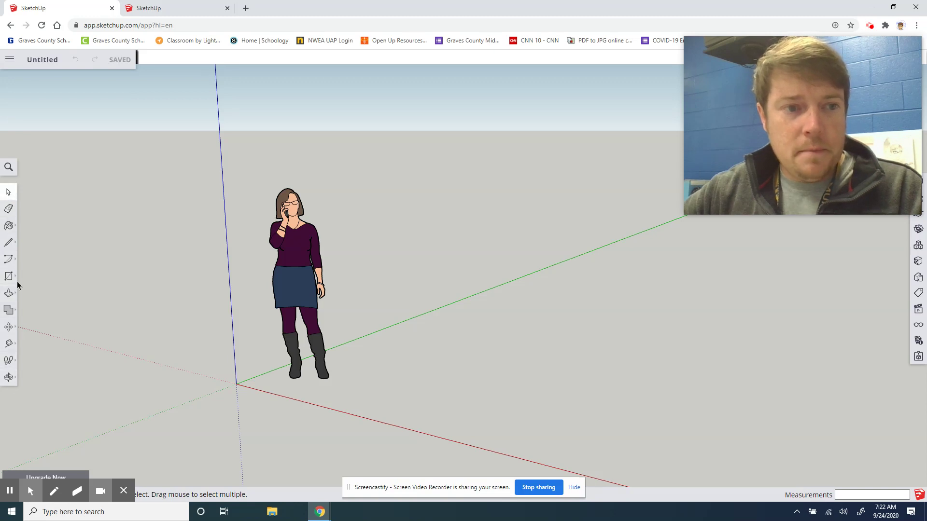
Choose to start modeling on the second SketchUp tab's welcome page, and return to the tab with the untitled model
{"action": "left_click", "coordinate": [193, 14]}
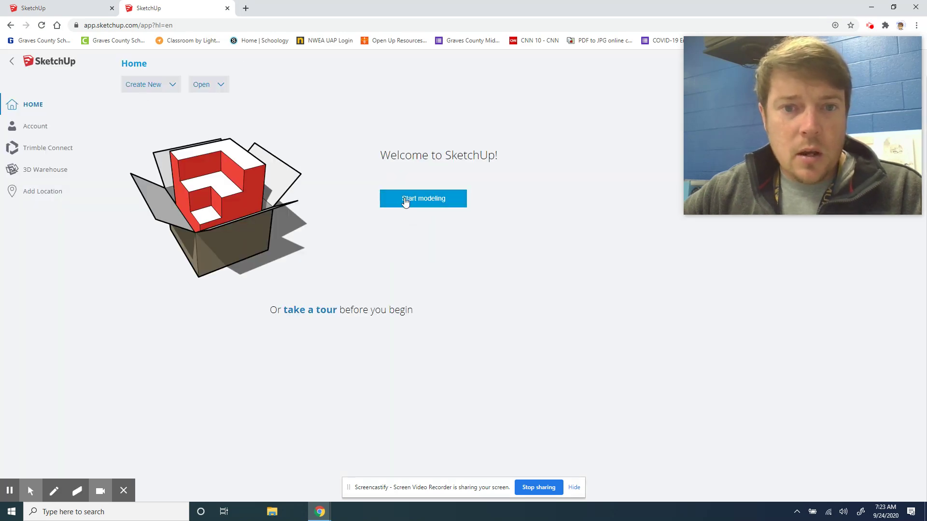
{"action": "left_click", "coordinate": [407, 206]}
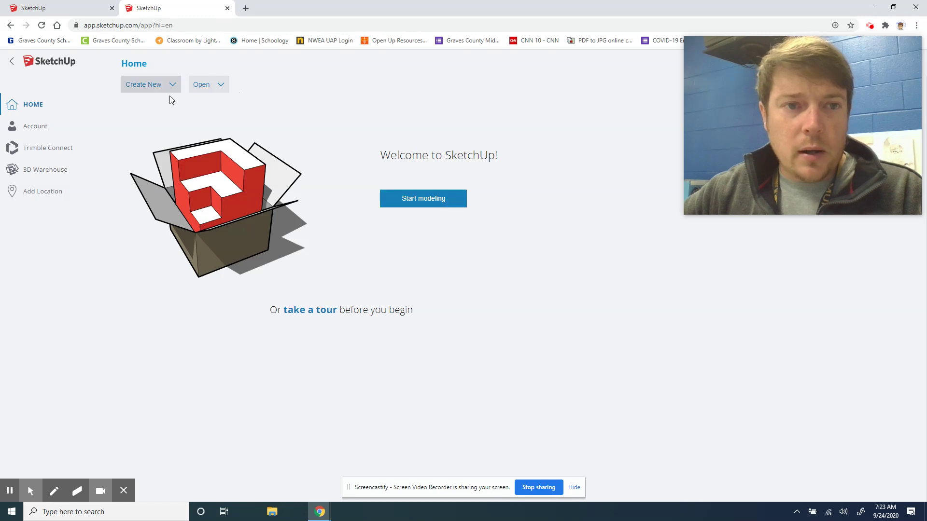
{"action": "left_click", "coordinate": [57, 9]}
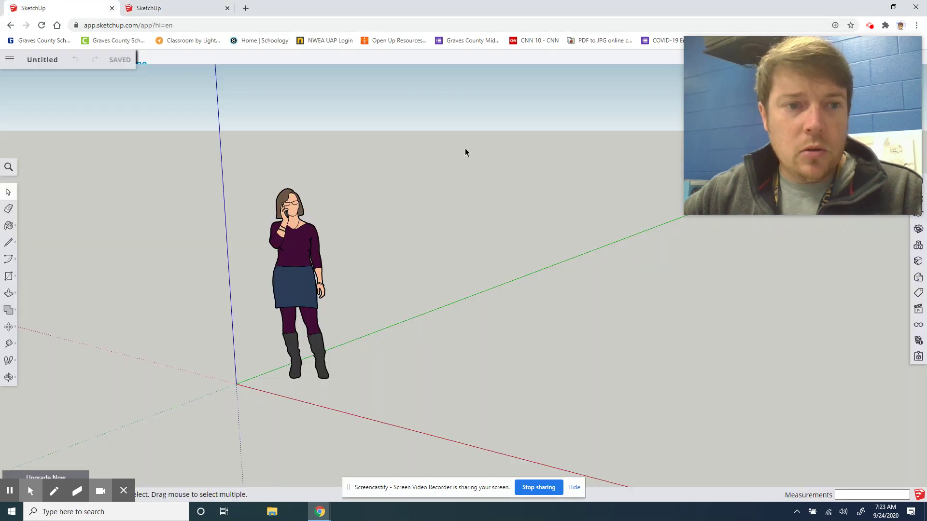
Draw a small ground-plane rectangle about 1' 5 3/4" by 1' 3 7/8" beside the standing figure
{"action": "left_click", "coordinate": [9, 279]}
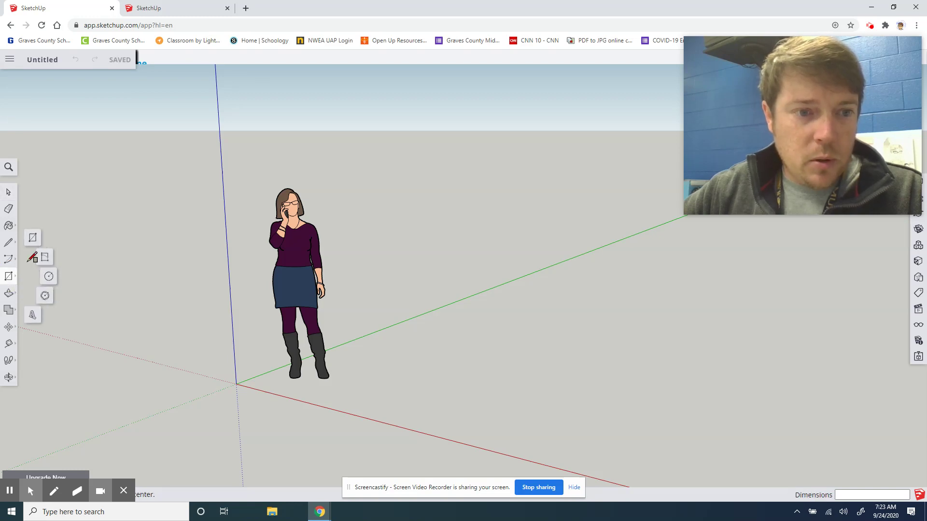
{"action": "left_click", "coordinate": [417, 375]}
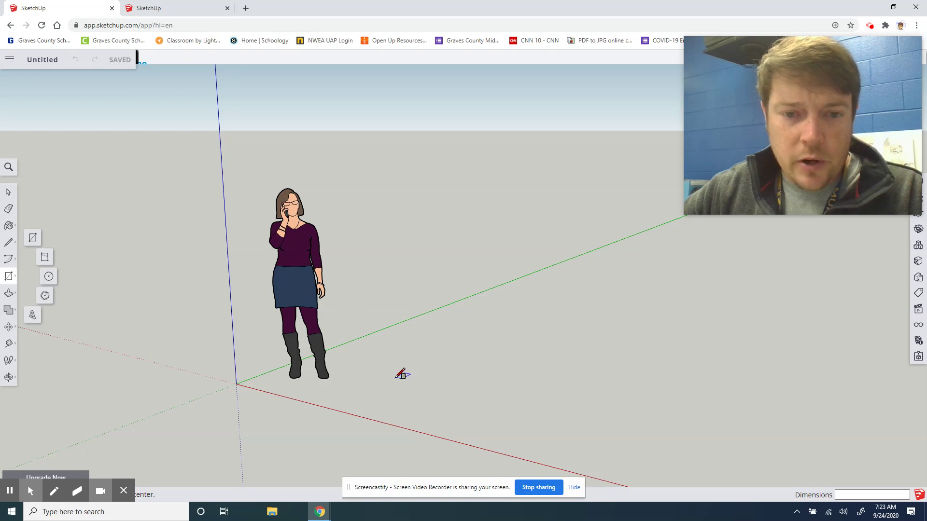
{"action": "left_click_drag", "start_coordinate": [401, 375], "coordinate": [468, 373]}
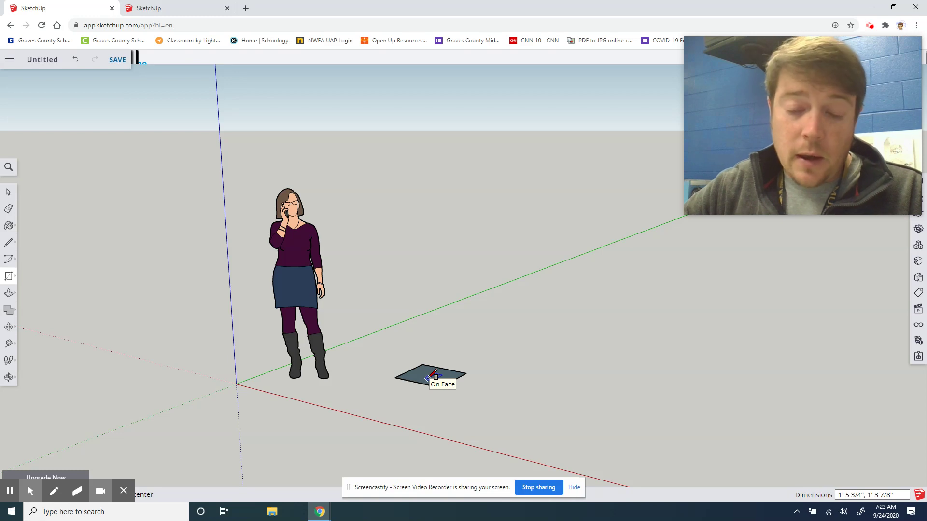
Align the view to the small rectangle's face
{"action": "key", "text": "p"}
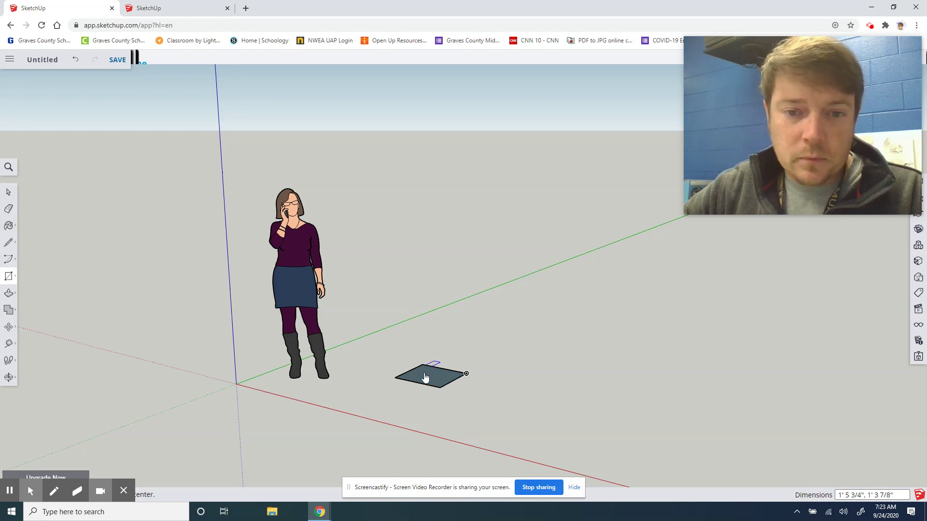
{"action": "right_click", "coordinate": [425, 377]}
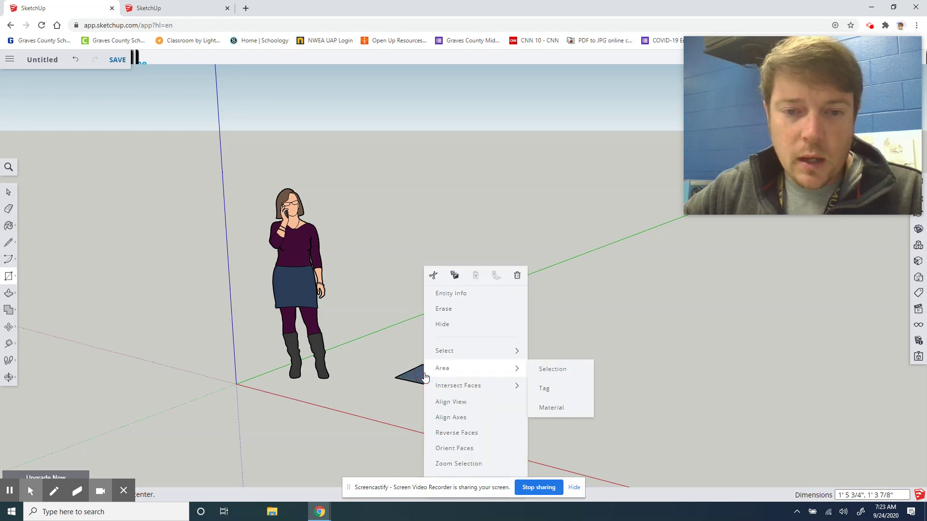
{"action": "left_click", "coordinate": [463, 404]}
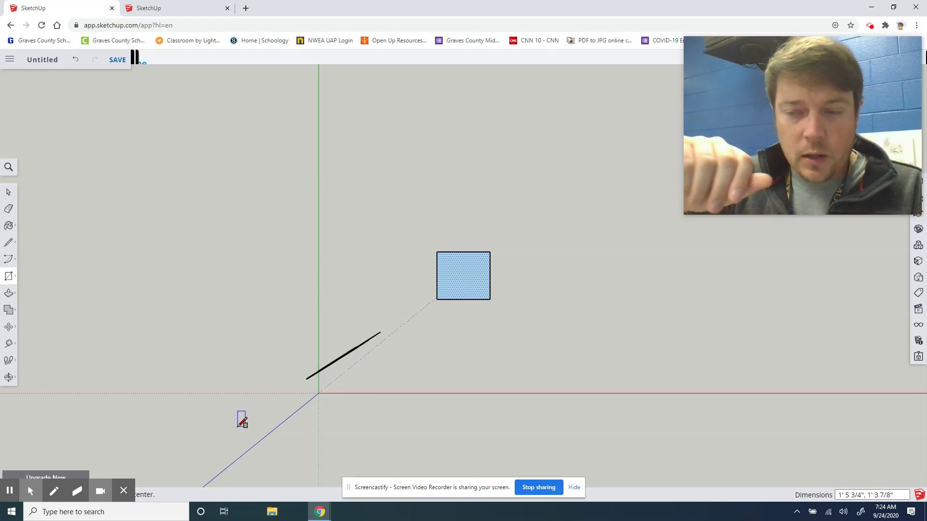
Draw a 174" line along the red axis from the small rectangle's lower-right corner
{"action": "scroll", "coordinate": [241, 419], "scroll_direction": "down", "scroll_amount": 1}
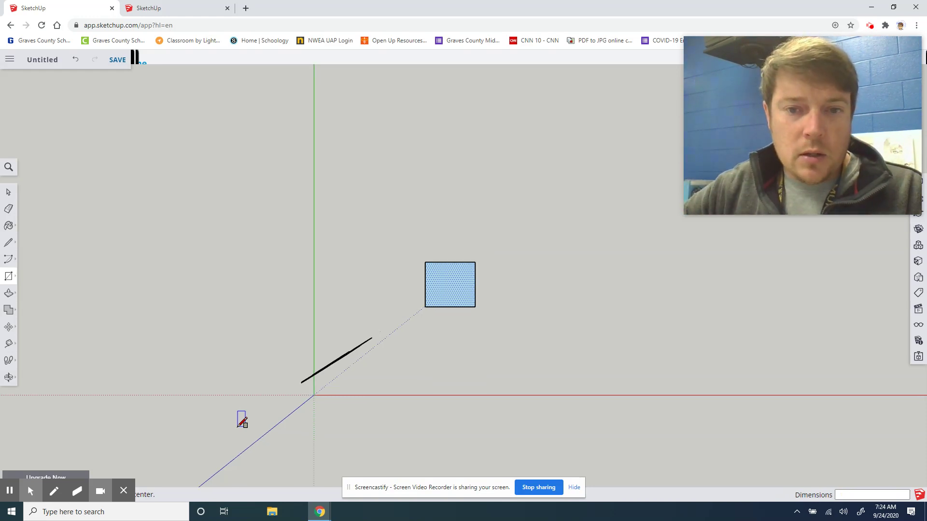
{"action": "scroll", "coordinate": [240, 419], "scroll_direction": "down", "scroll_amount": 2}
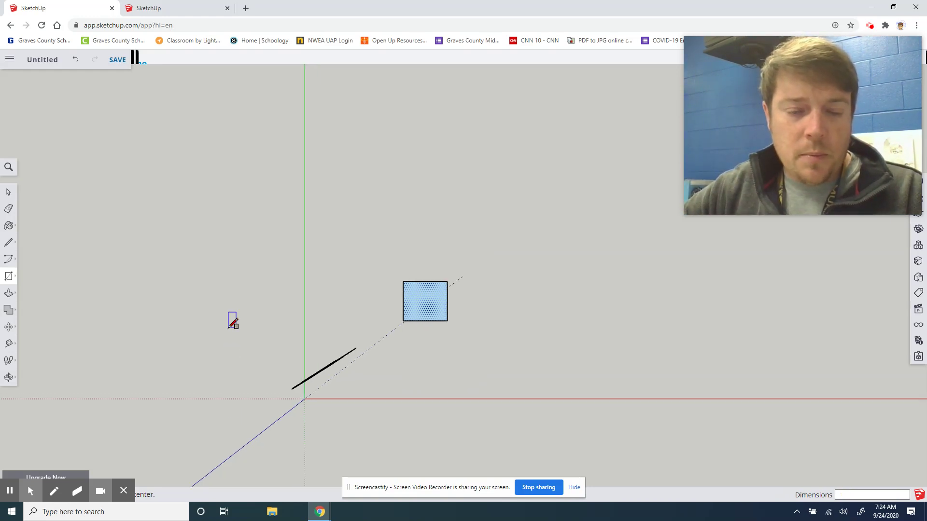
{"action": "scroll", "coordinate": [232, 321], "scroll_direction": "down", "scroll_amount": 1}
{"action": "scroll", "coordinate": [232, 320], "scroll_direction": "down", "scroll_amount": 1}
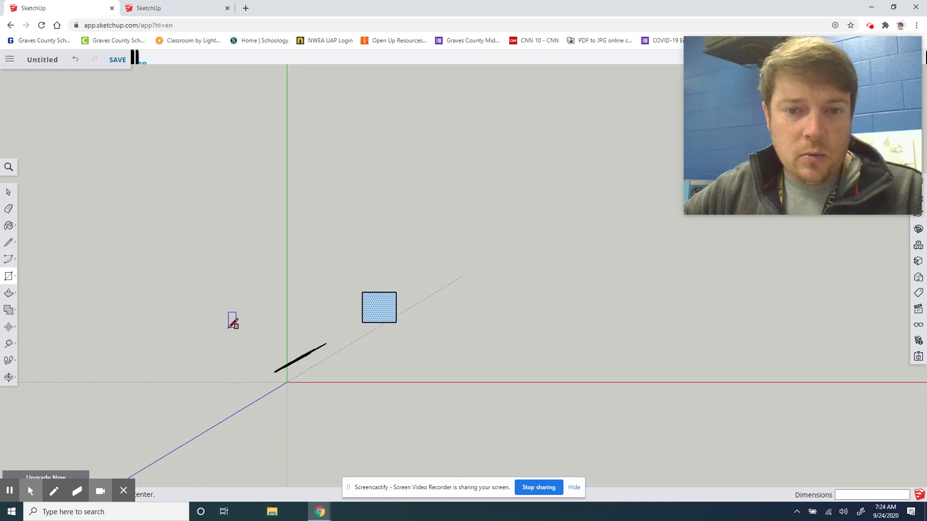
{"action": "scroll", "coordinate": [319, 312], "scroll_direction": "down", "scroll_amount": 1}
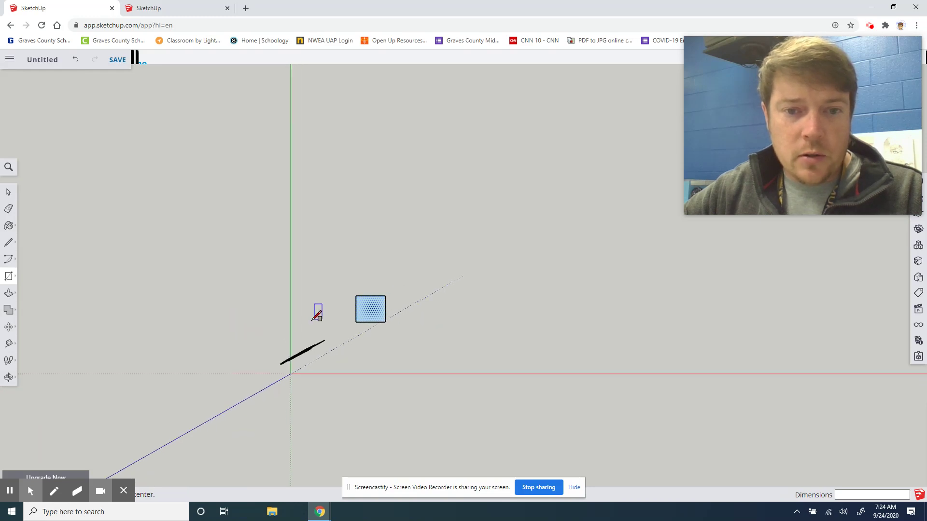
{"action": "scroll", "coordinate": [265, 399], "scroll_direction": "down", "scroll_amount": 1}
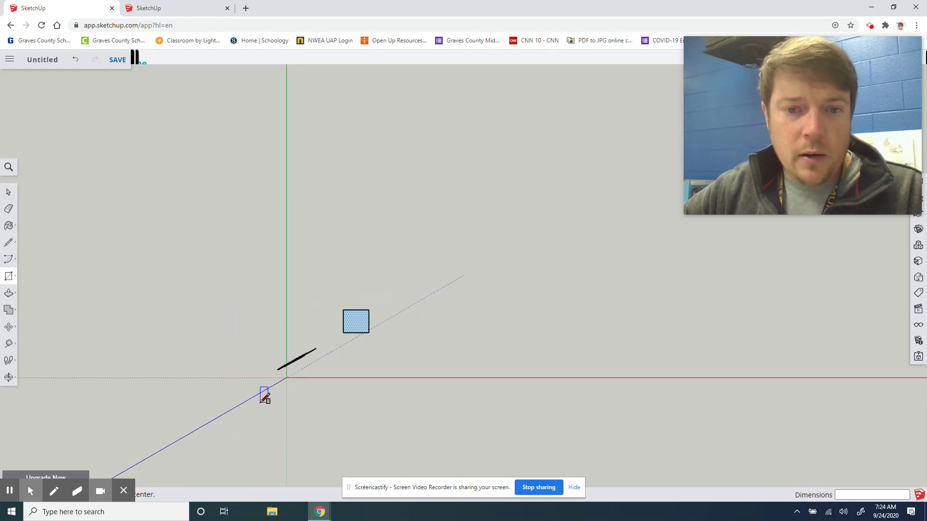
{"action": "scroll", "coordinate": [265, 399], "scroll_direction": "down", "scroll_amount": 4}
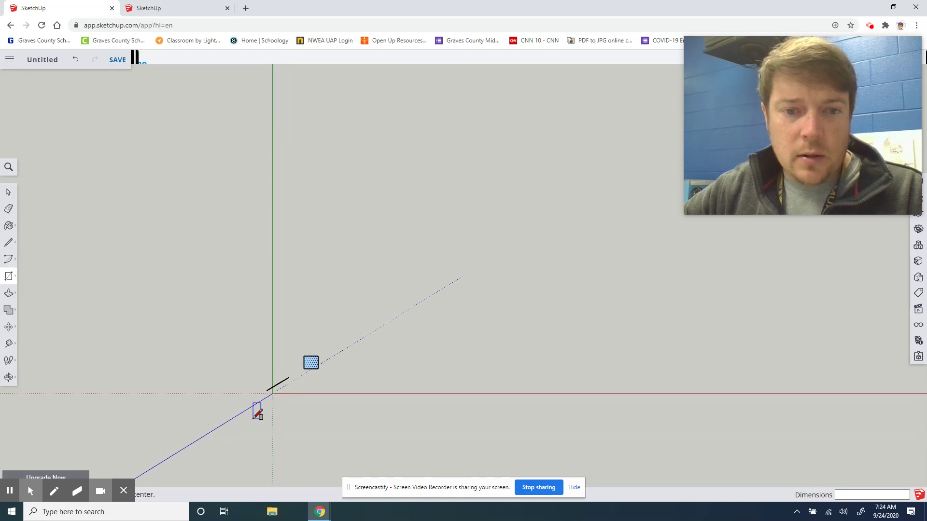
{"action": "scroll", "coordinate": [255, 417], "scroll_direction": "down", "scroll_amount": 1}
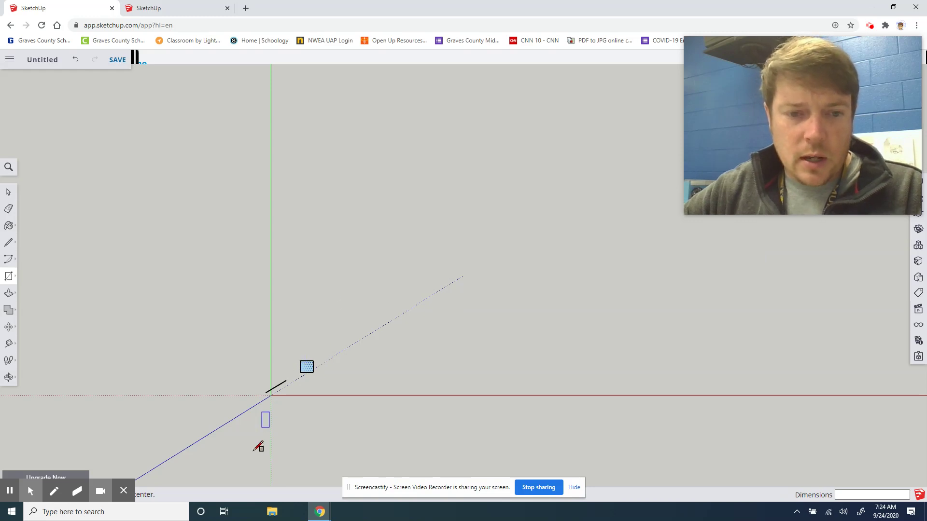
{"action": "scroll", "coordinate": [240, 437], "scroll_direction": "down", "scroll_amount": 1}
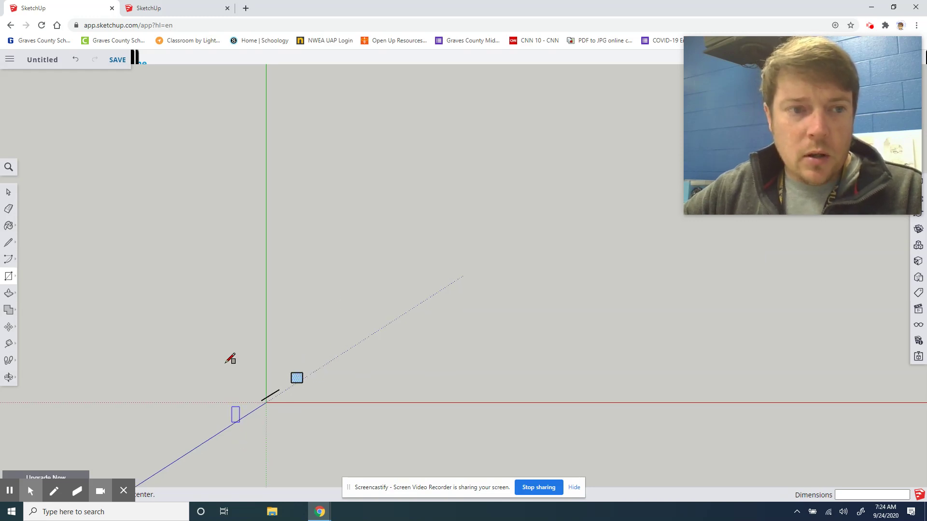
{"action": "left_click", "coordinate": [9, 242]}
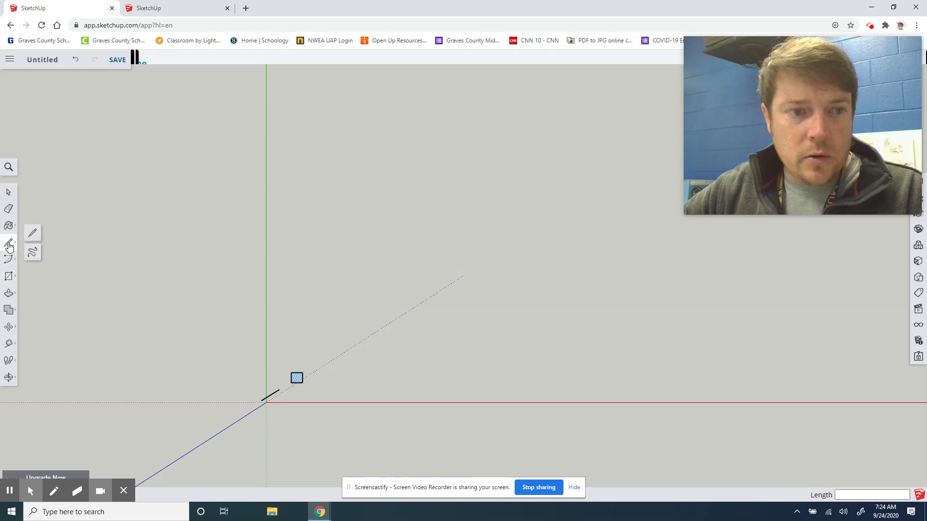
{"action": "left_click", "coordinate": [33, 235]}
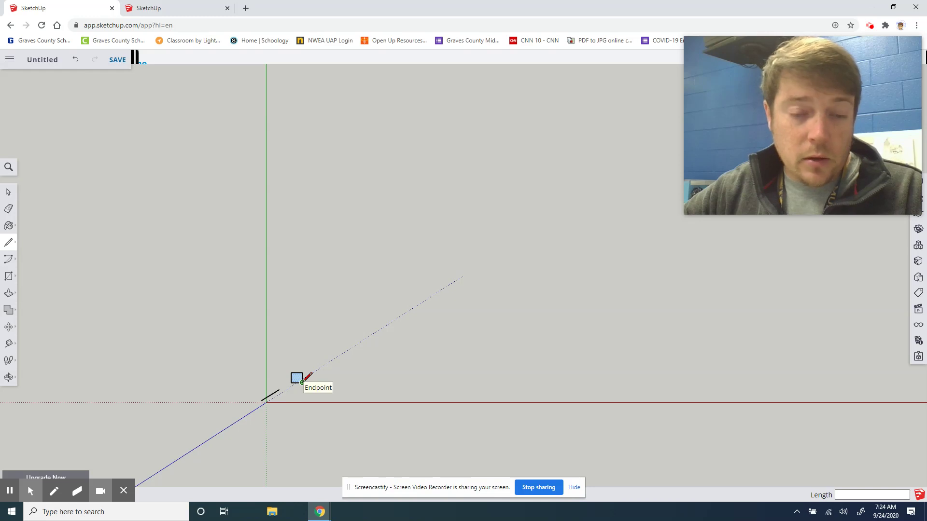
{"action": "left_click", "coordinate": [303, 382]}
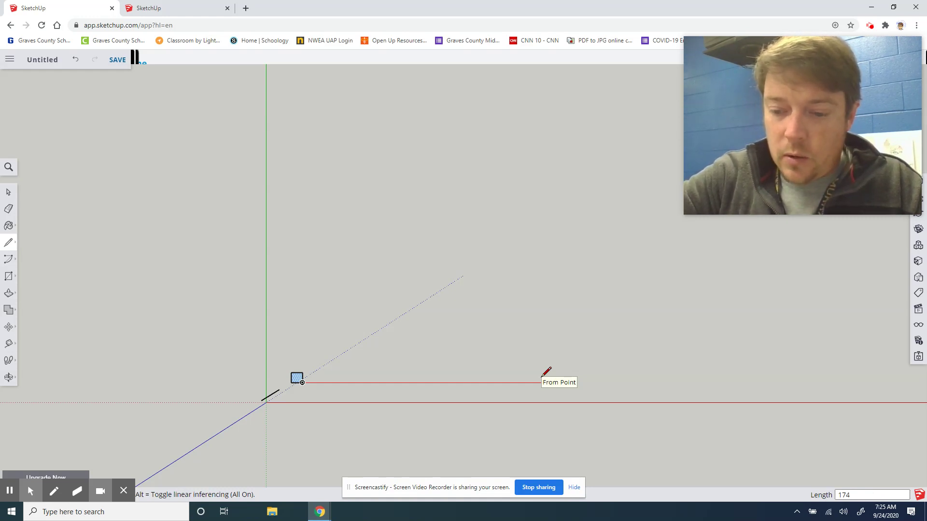
{"action": "key", "text": "shift"}
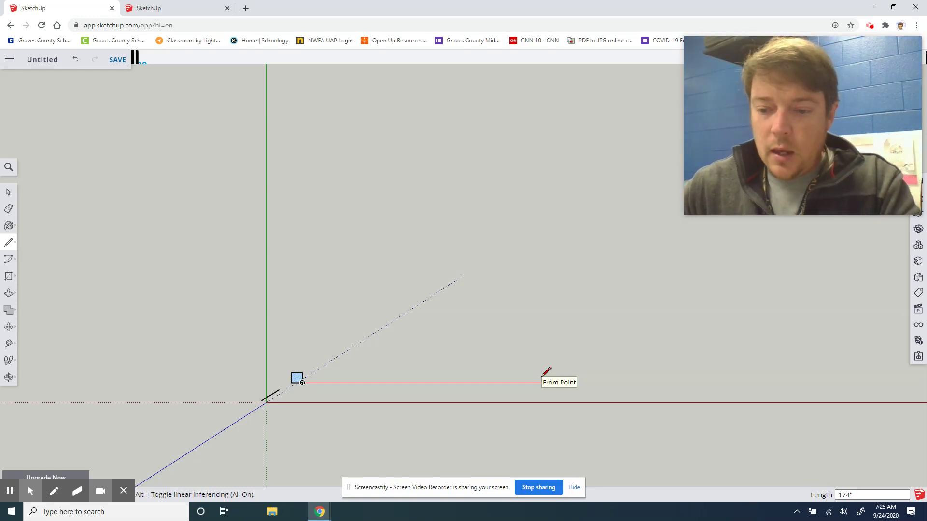
{"action": "key", "text": "Return"}
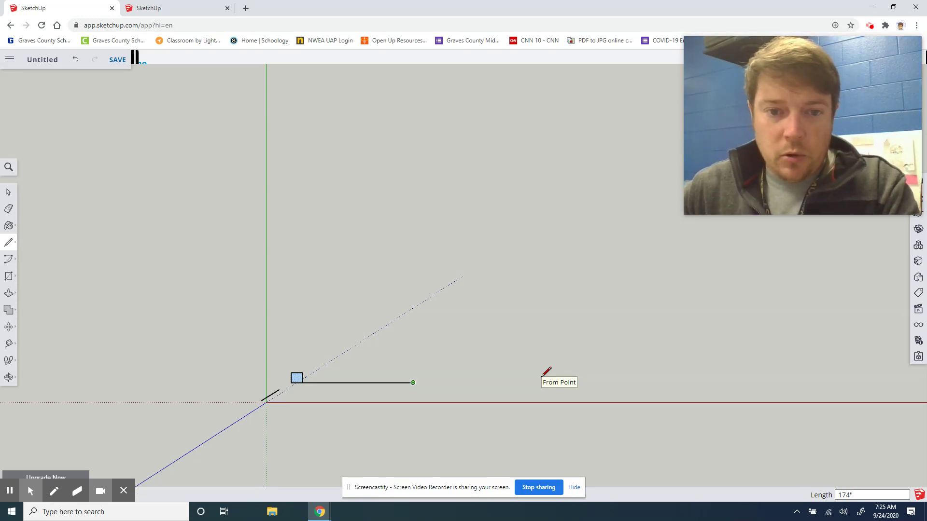
Draw a 106" line along the green axis from the far end of the 174" line
{"action": "left_click", "coordinate": [413, 383]}
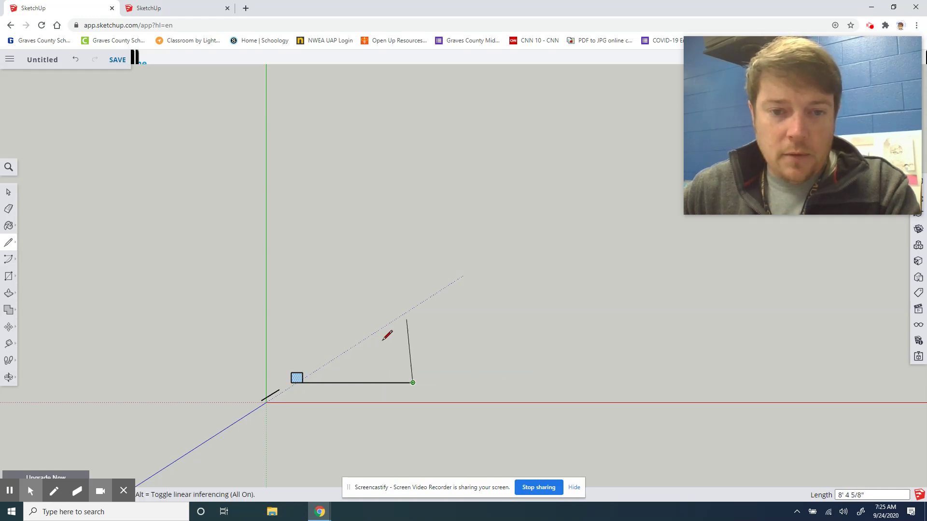
{"action": "scroll", "coordinate": [381, 358], "scroll_direction": "up", "scroll_amount": 2}
{"action": "scroll", "coordinate": [371, 367], "scroll_direction": "up", "scroll_amount": 4}
{"action": "scroll", "coordinate": [361, 366], "scroll_direction": "up", "scroll_amount": 1}
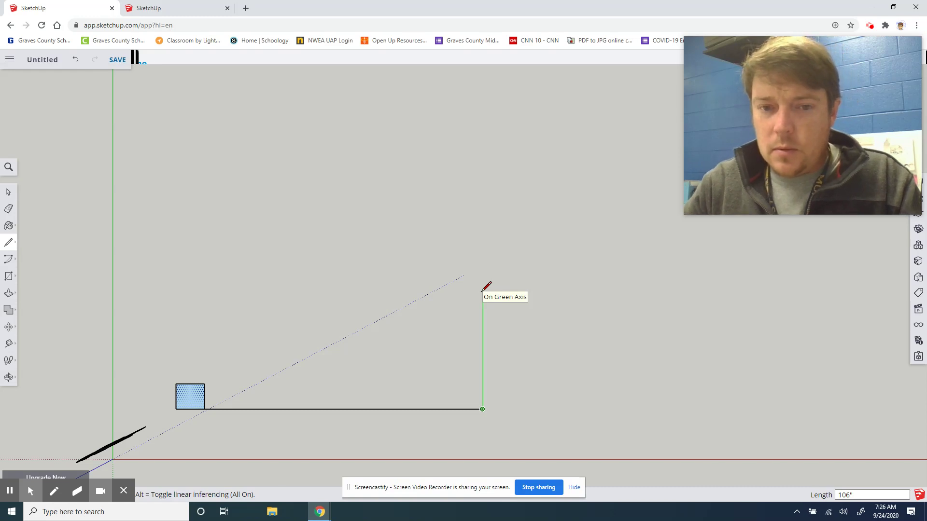
{"action": "key", "text": "Return"}
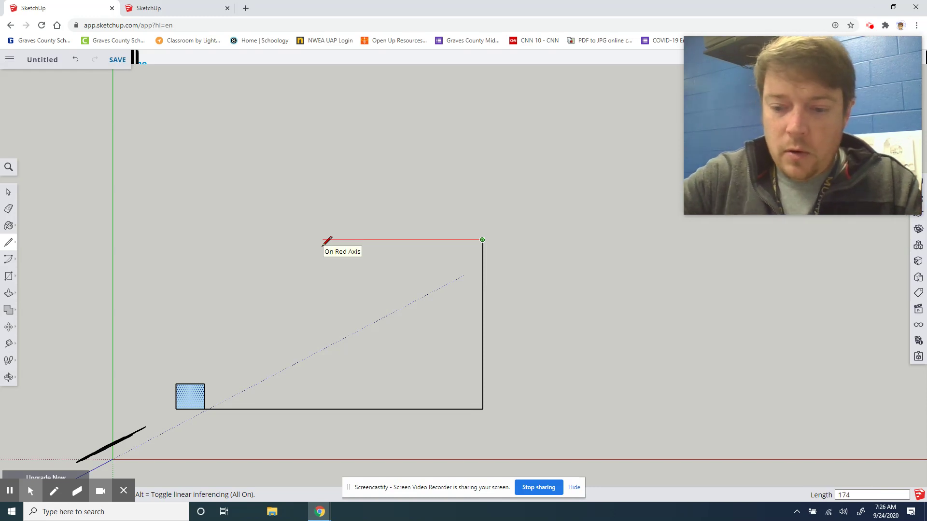
Draw a 174" line back along the red axis and close the outline at the small rectangle's lower-right corner
{"action": "key", "text": "shift"}
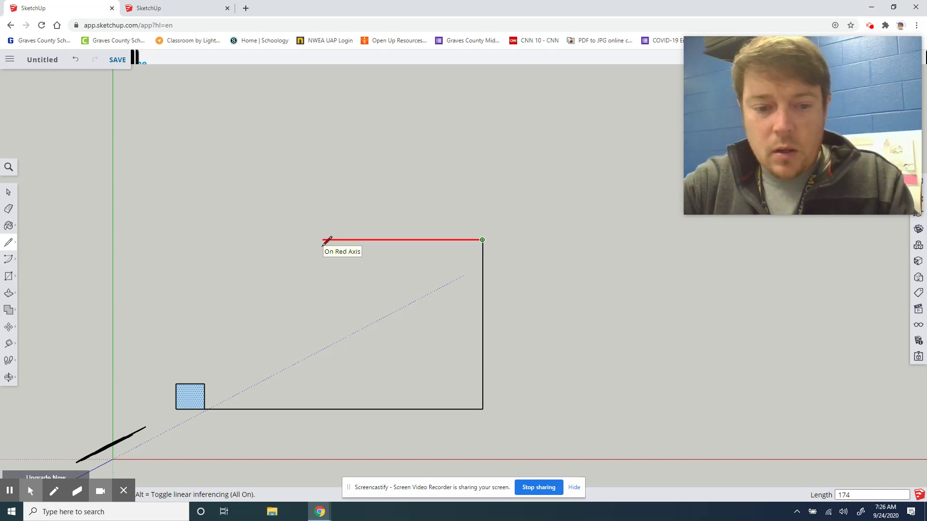
{"action": "type", "text": "\""}
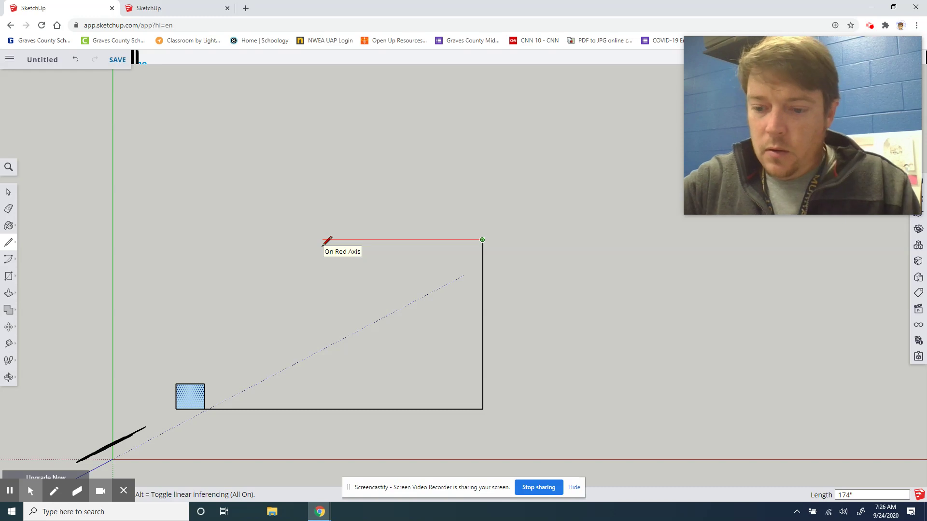
{"action": "key", "text": "Return"}
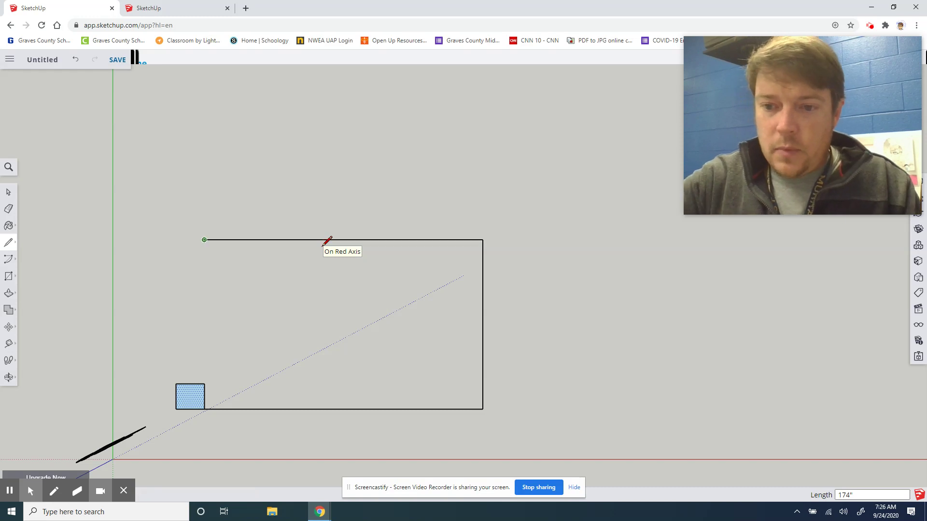
{"action": "left_click", "coordinate": [205, 409]}
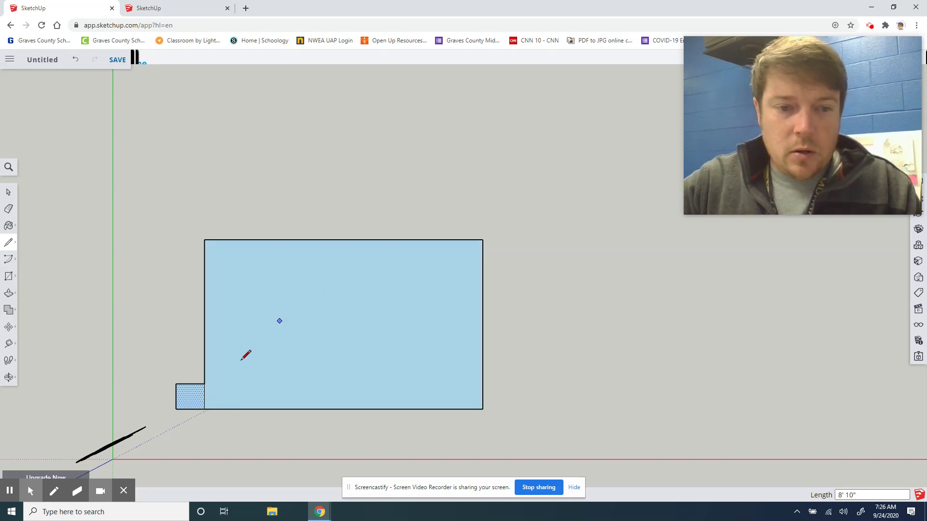
Delete the small rectangle's face and its outer edges beside the large rectangle's lower-left corner
{"action": "left_click", "coordinate": [8, 193]}
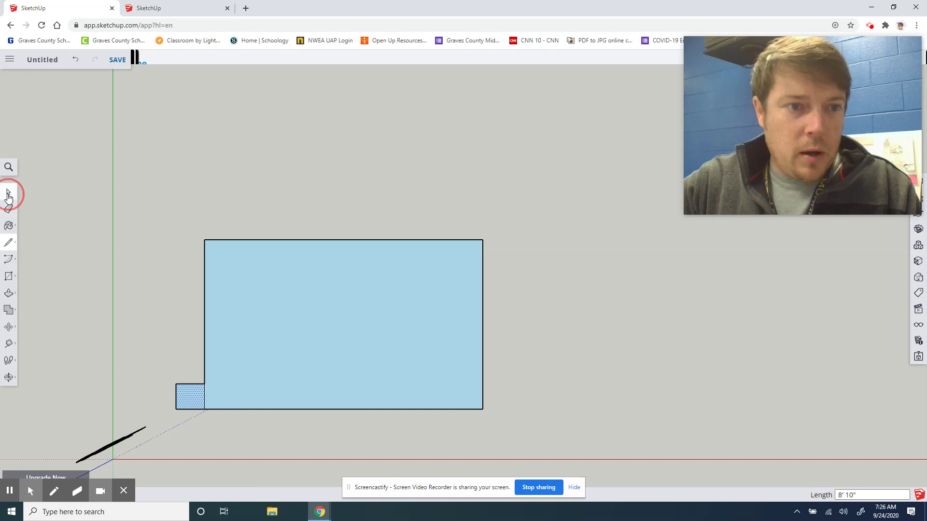
{"action": "left_click", "coordinate": [189, 353]}
{"action": "left_click", "coordinate": [259, 348]}
{"action": "left_click", "coordinate": [193, 394]}
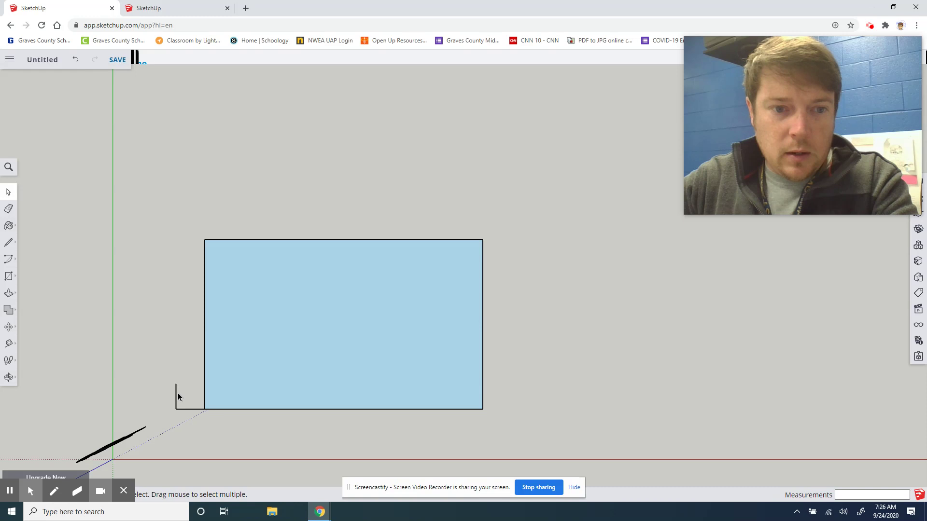
{"action": "left_click", "coordinate": [177, 402]}
{"action": "left_click", "coordinate": [184, 410]}
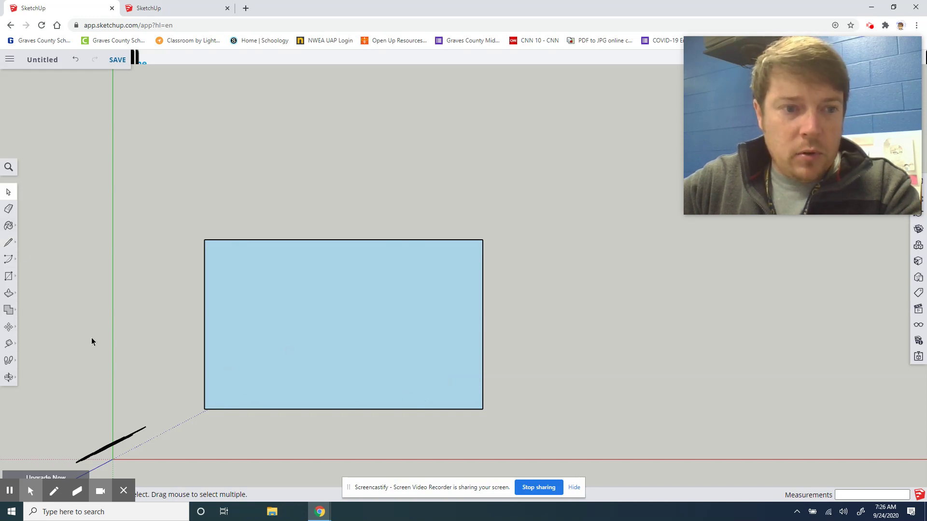
Place a guide point with the Tape Measure on the large rectangle's bottom edge, 10" from its lower-left corner
{"action": "left_click", "coordinate": [9, 345]}
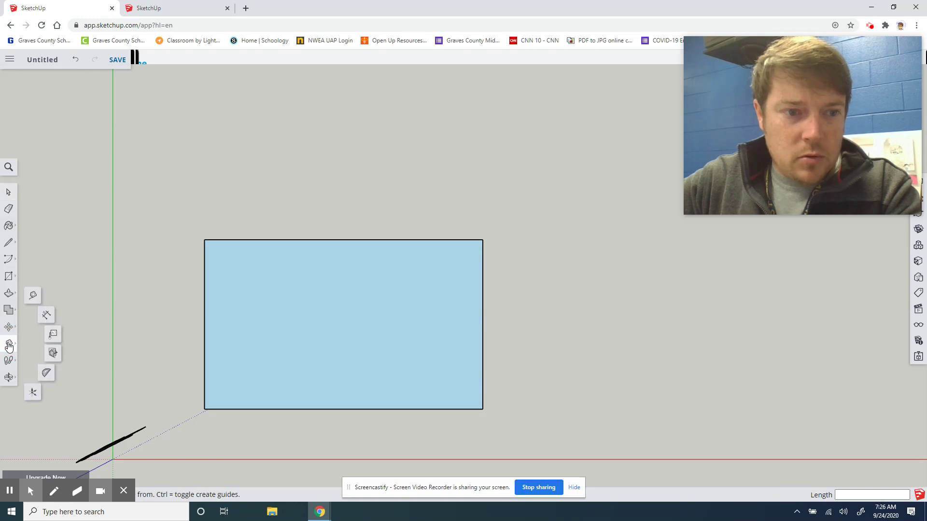
{"action": "left_click", "coordinate": [205, 409]}
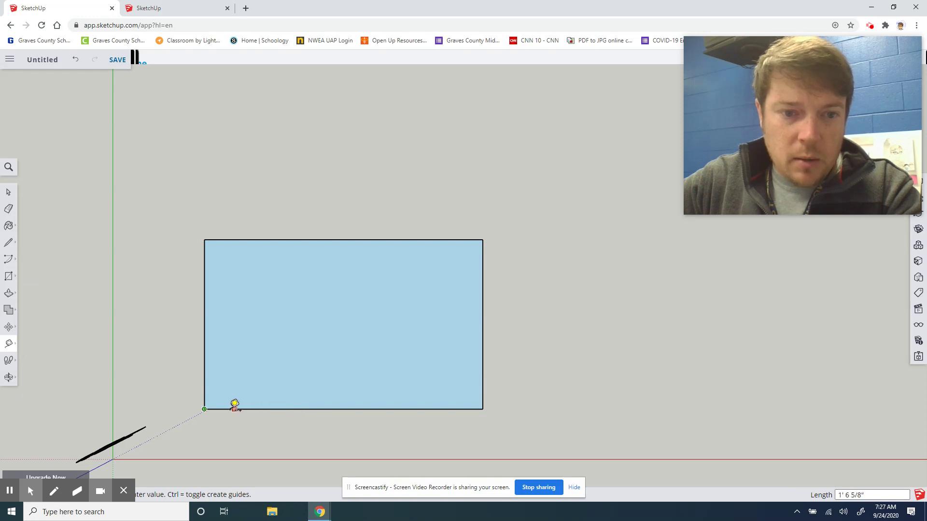
{"action": "type", "text": "10"}
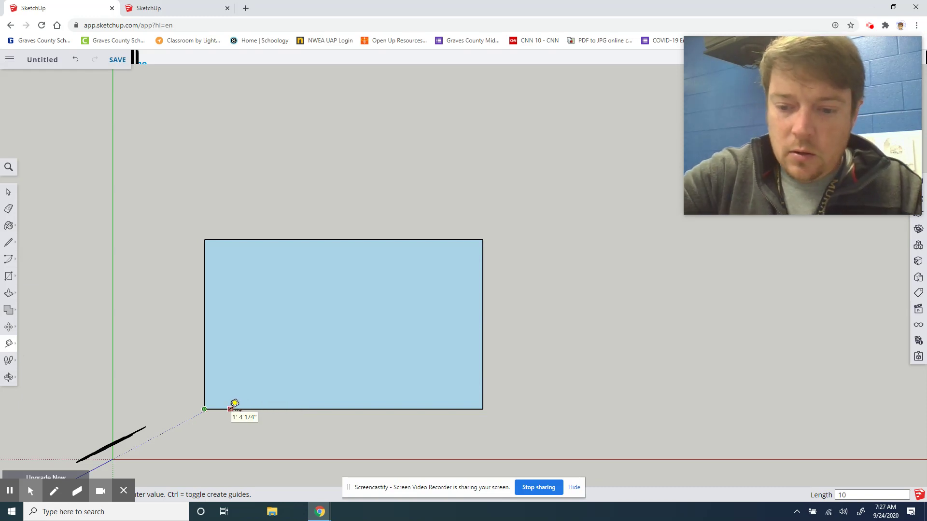
{"action": "key", "text": "Return"}
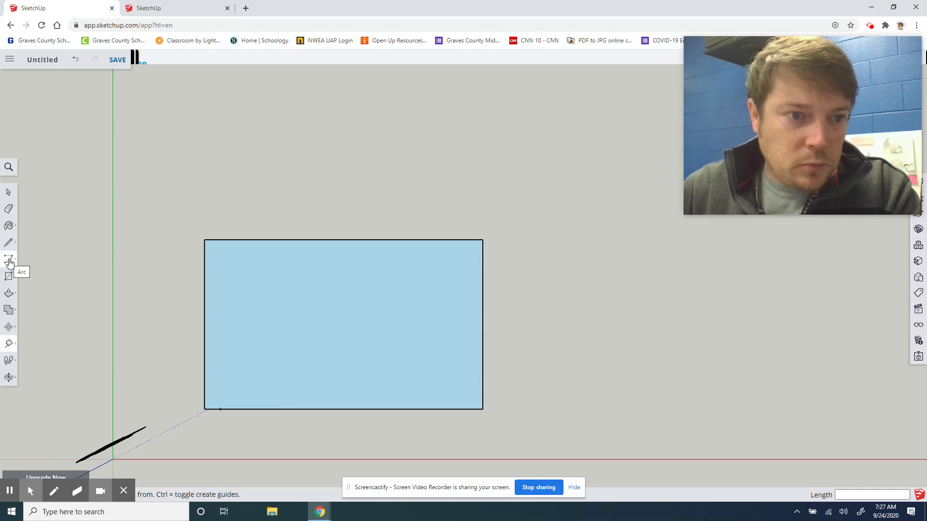
Draw a 36" line along the green axis into the large rectangle from the guide point on its bottom edge
{"action": "left_click", "coordinate": [9, 242]}
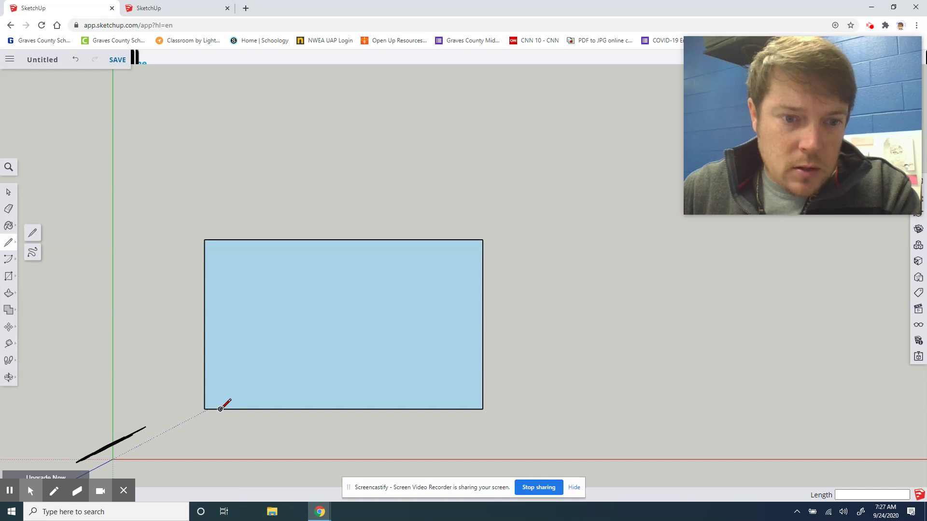
{"action": "left_click", "coordinate": [220, 410]}
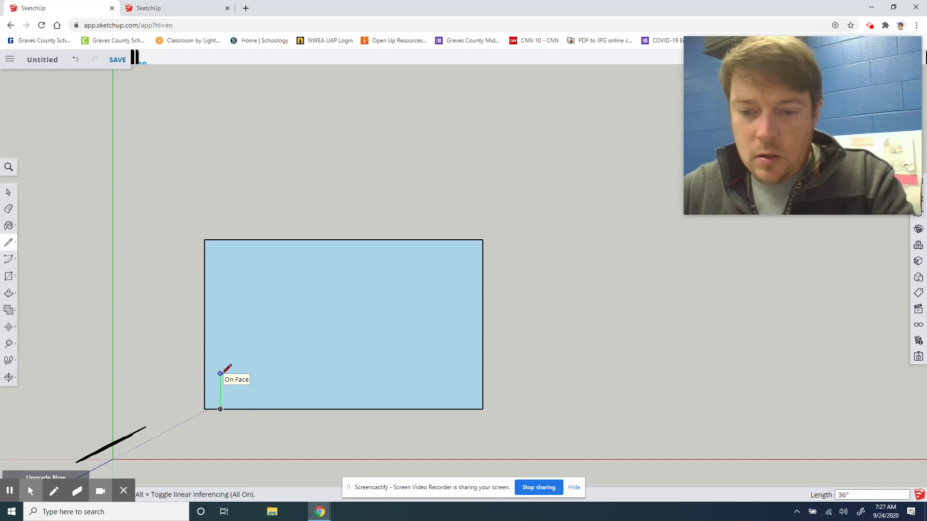
{"action": "key", "text": "Return"}
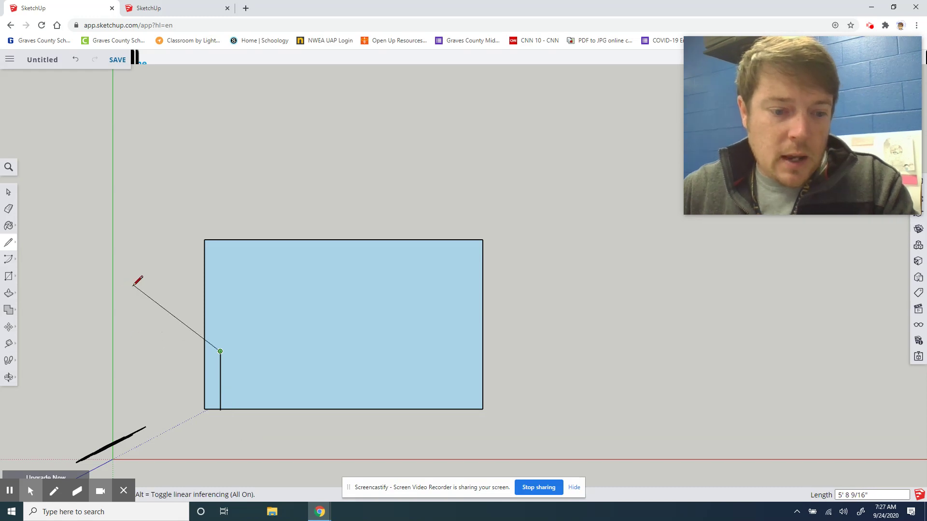
{"action": "key", "text": "Escape"}
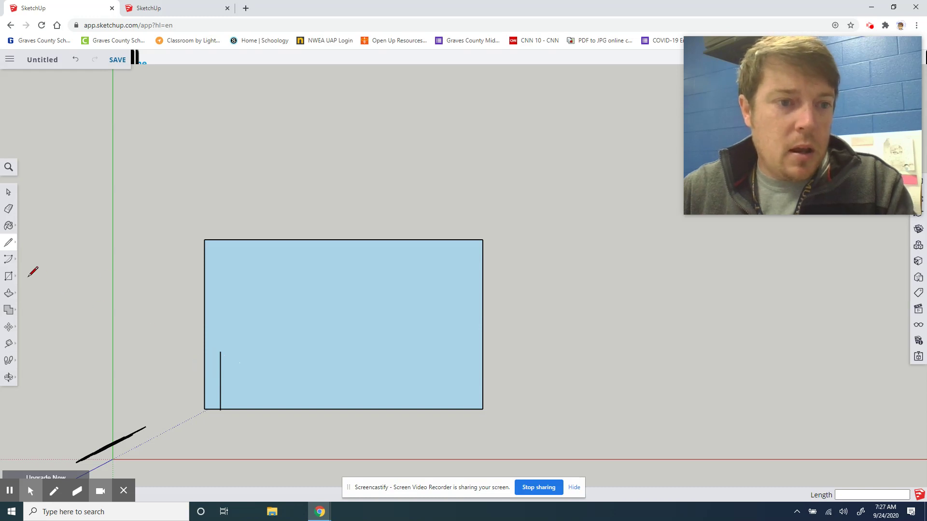
Place a guide point with the Tape Measure on the bottom edge, 36" along the red axis from the 36" line's base
{"action": "left_click", "coordinate": [7, 261]}
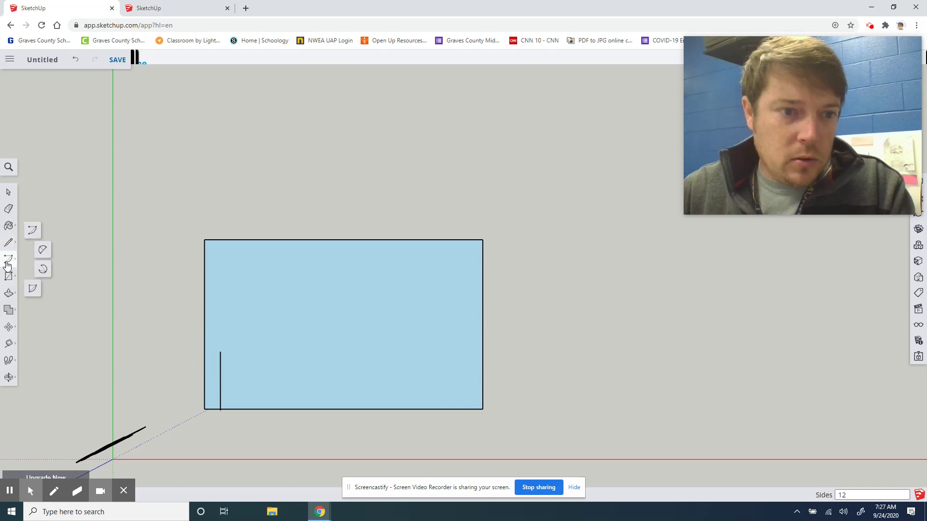
{"action": "left_click", "coordinate": [32, 235]}
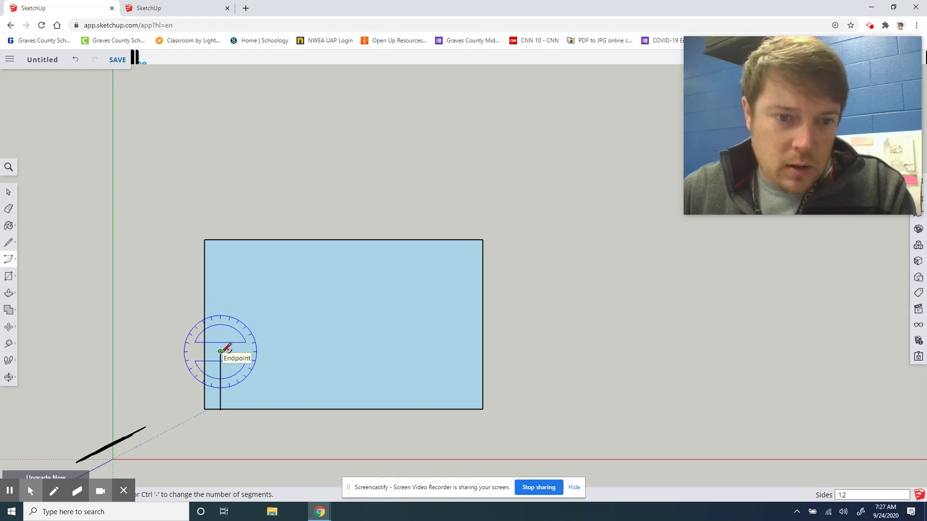
{"action": "left_click", "coordinate": [10, 345]}
{"action": "left_click", "coordinate": [220, 410]}
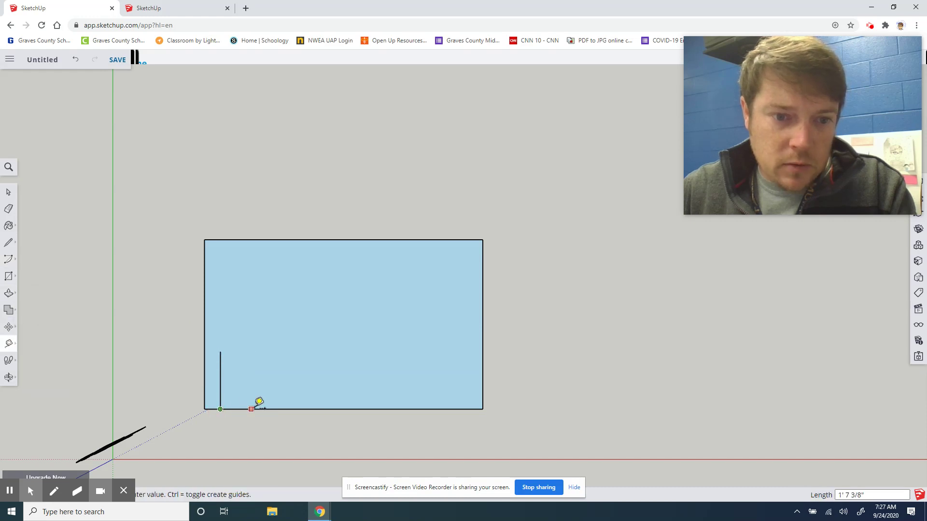
{"action": "type", "text": "36"}
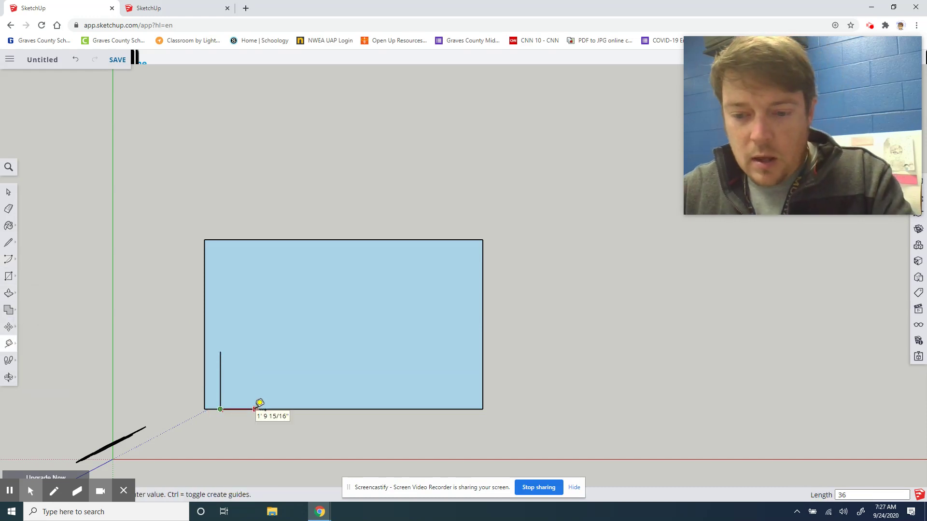
{"action": "key", "text": "Return"}
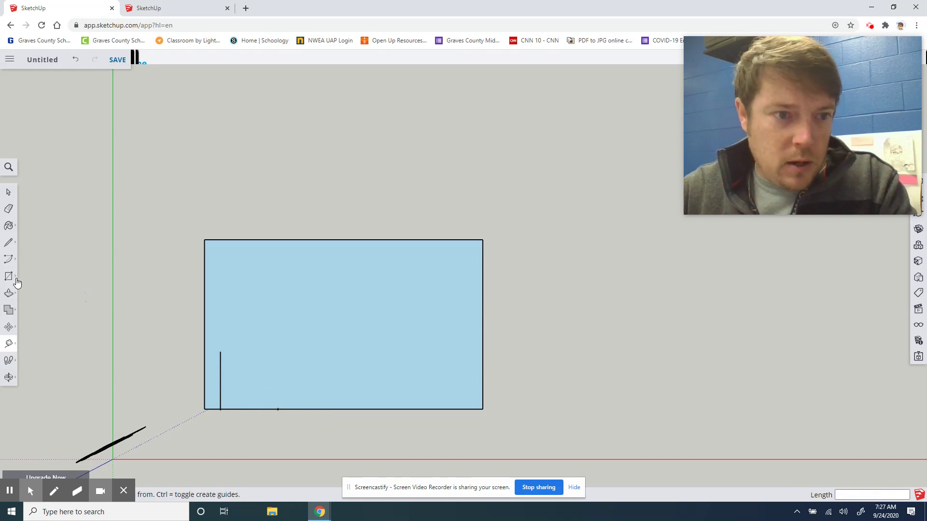
{"action": "left_click", "coordinate": [8, 261]}
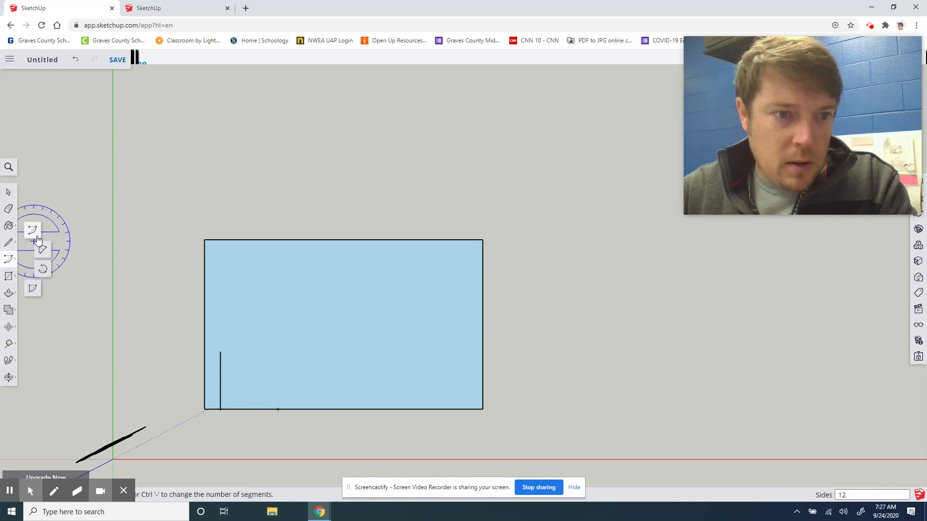
{"action": "left_click", "coordinate": [32, 231]}
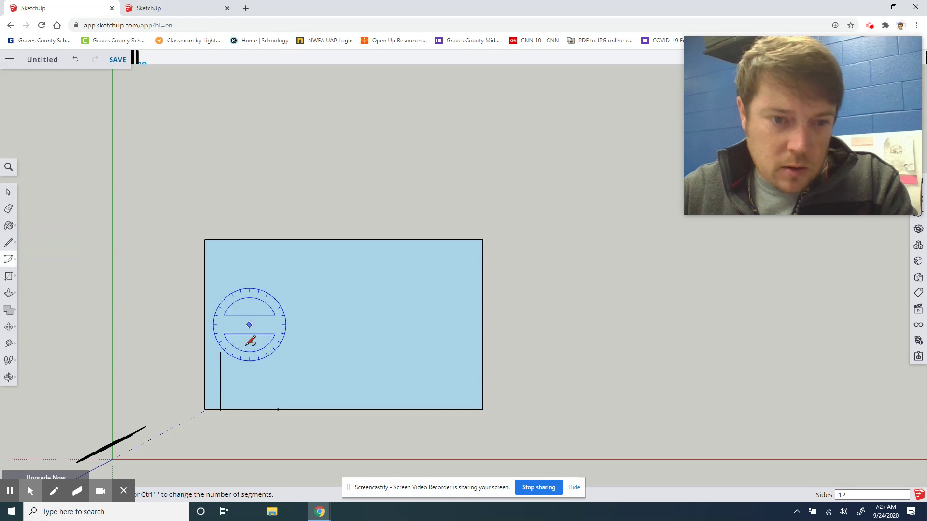
{"action": "left_click", "coordinate": [221, 351]}
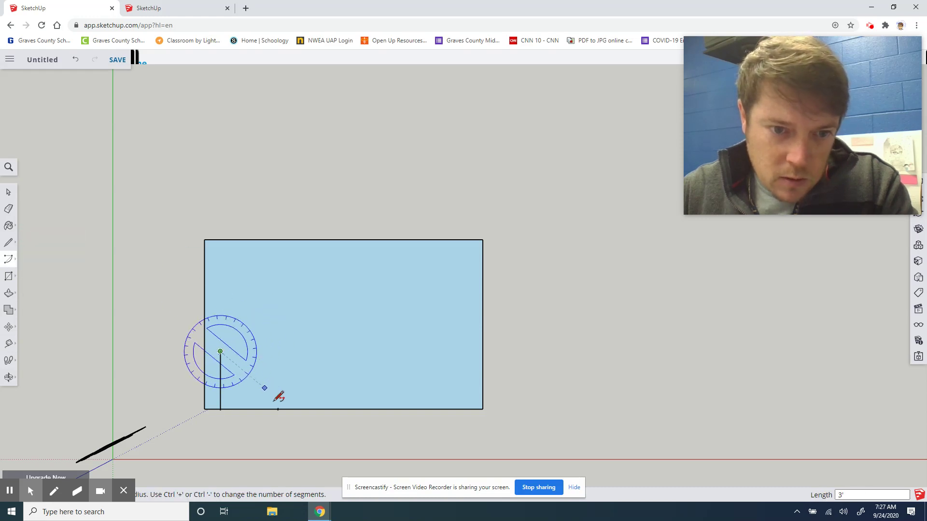
{"action": "left_click", "coordinate": [277, 409]}
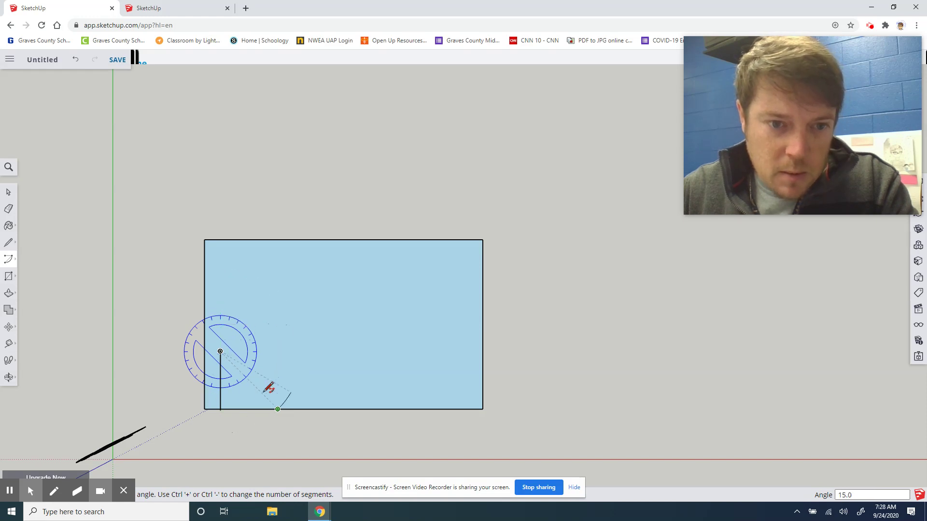
{"action": "key", "text": "Escape"}
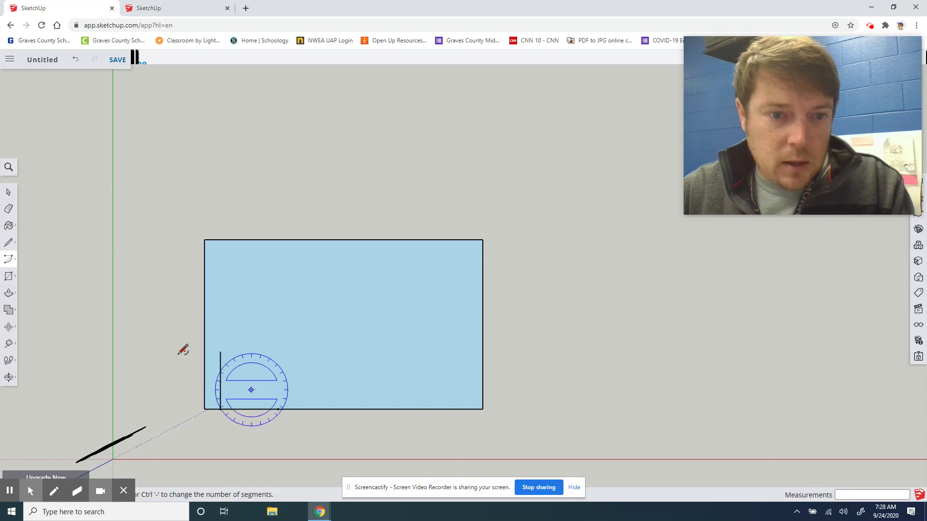
Draw a 90° door-swing arc centred on the 36" line's base, from the line's upper end to the guide point on the bottom edge
{"action": "left_click", "coordinate": [221, 407]}
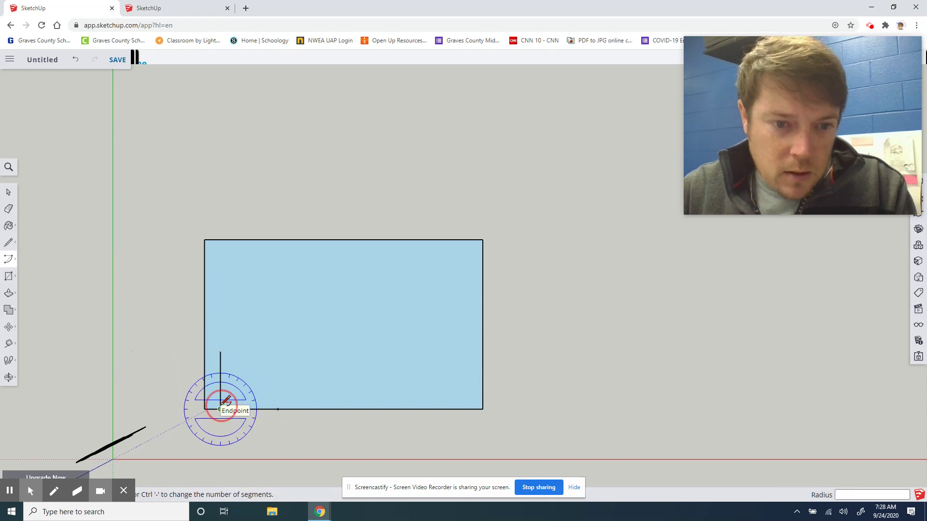
{"action": "left_click", "coordinate": [220, 352]}
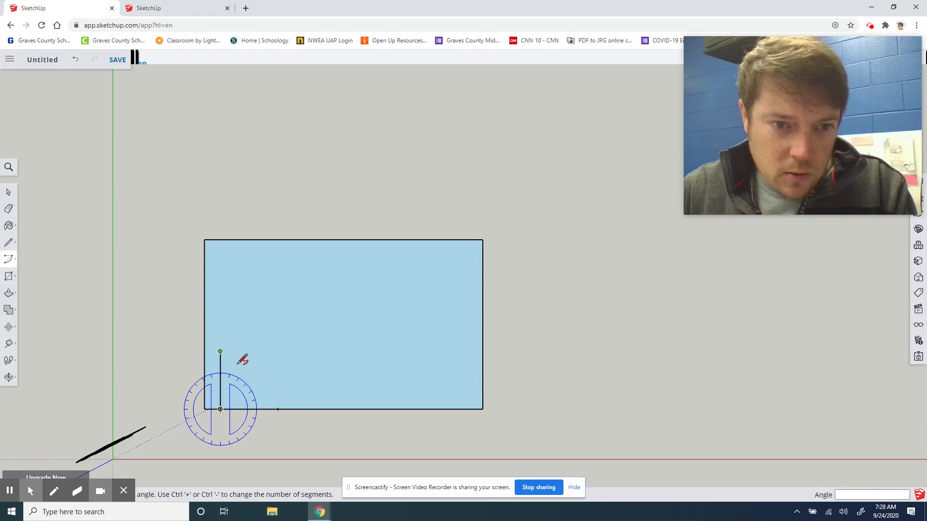
{"action": "left_click", "coordinate": [278, 409]}
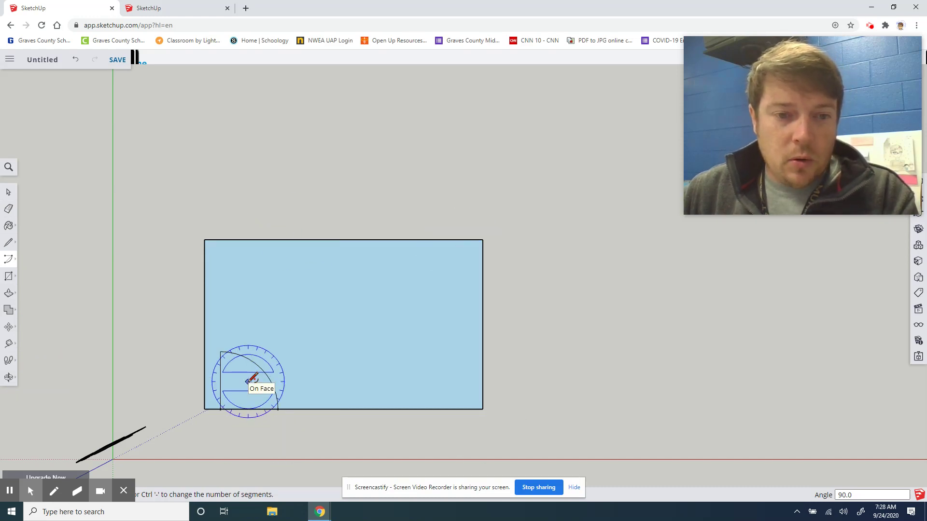
{"action": "left_click", "coordinate": [252, 379]}
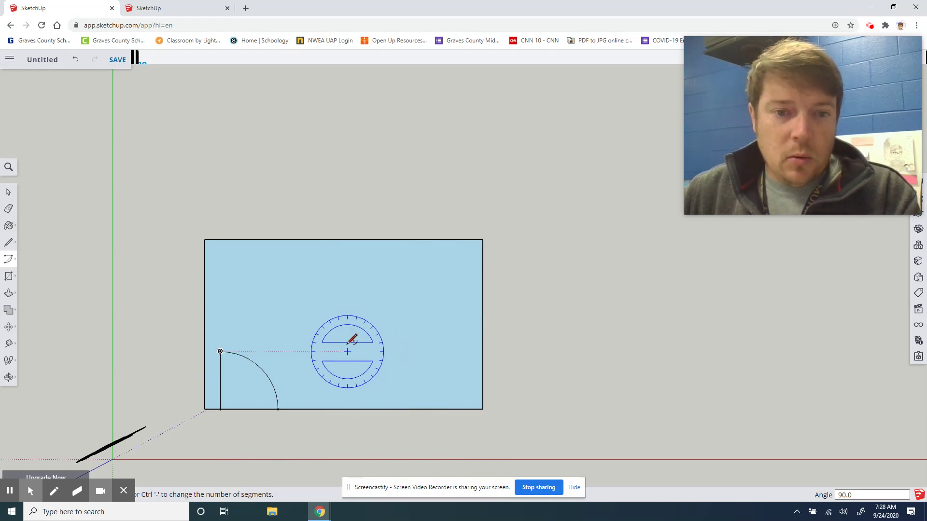
{"action": "scroll", "coordinate": [348, 346], "scroll_direction": "up", "scroll_amount": 3}
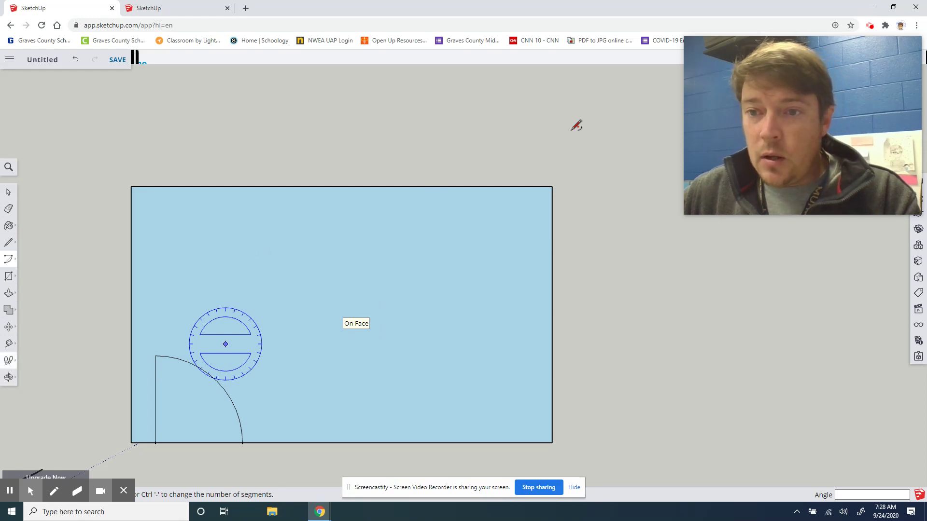
{"action": "left_click_drag", "start_coordinate": [802, 120], "coordinate": [758, 126]}
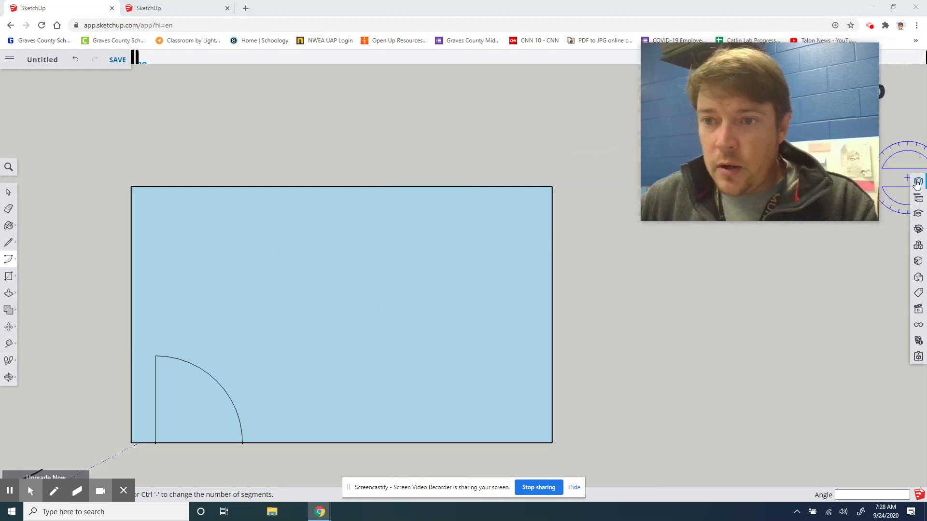